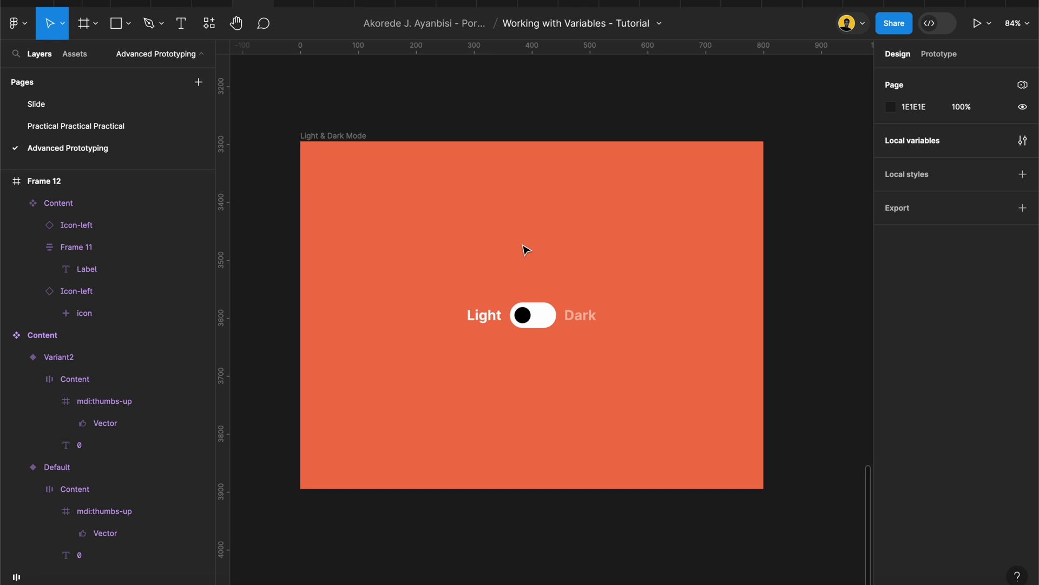
# - Duplicate the Light/Dark toggle row from the Light & Dark Mode frame onto the empty canvas beside it
pyautogui.click(522, 332)
pyautogui.hscroll(5, 523, 325)
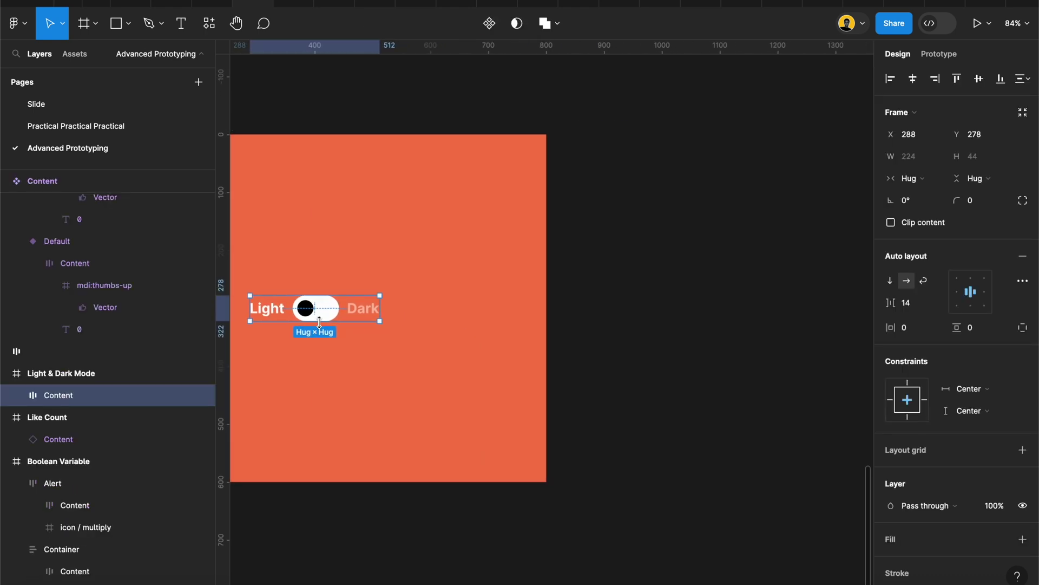
pyautogui.keyDown('alt'); pyautogui.moveTo(316, 308); pyautogui.dragTo(807, 303); pyautogui.keyUp('alt')
pyautogui.hscroll(5, 814, 308)
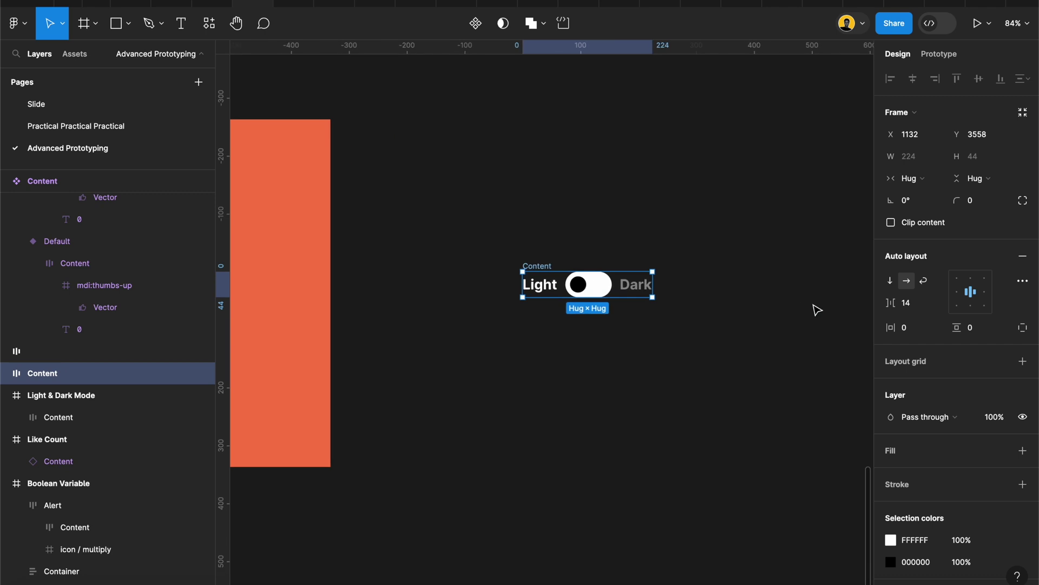
pyautogui.scroll(5, 628, 287)
pyautogui.scroll(1, 633, 284)
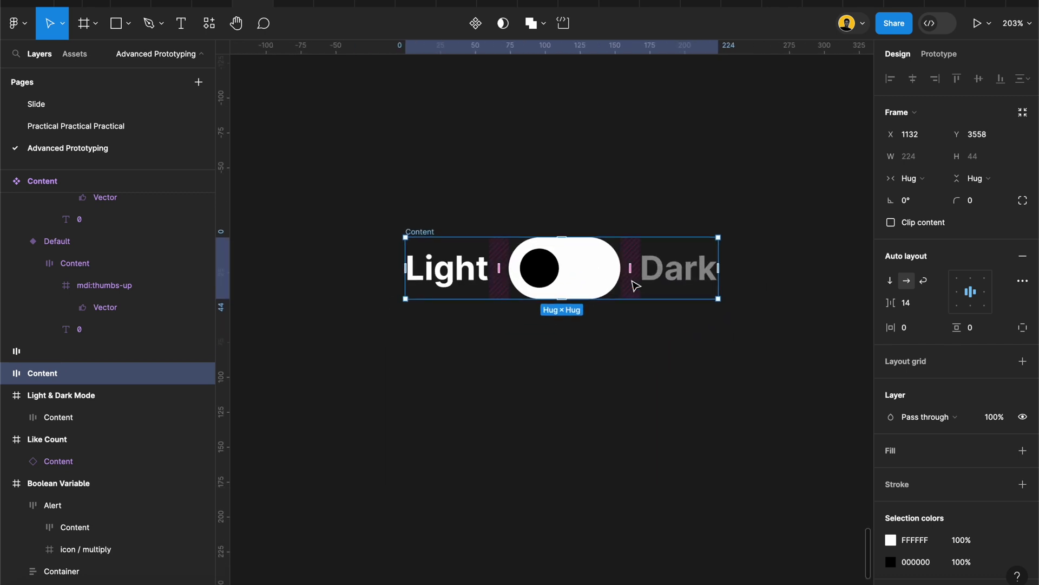
# - Turn the copied toggle row into a component and add a second variant to it
pyautogui.click(477, 24)
pyautogui.click(476, 23)
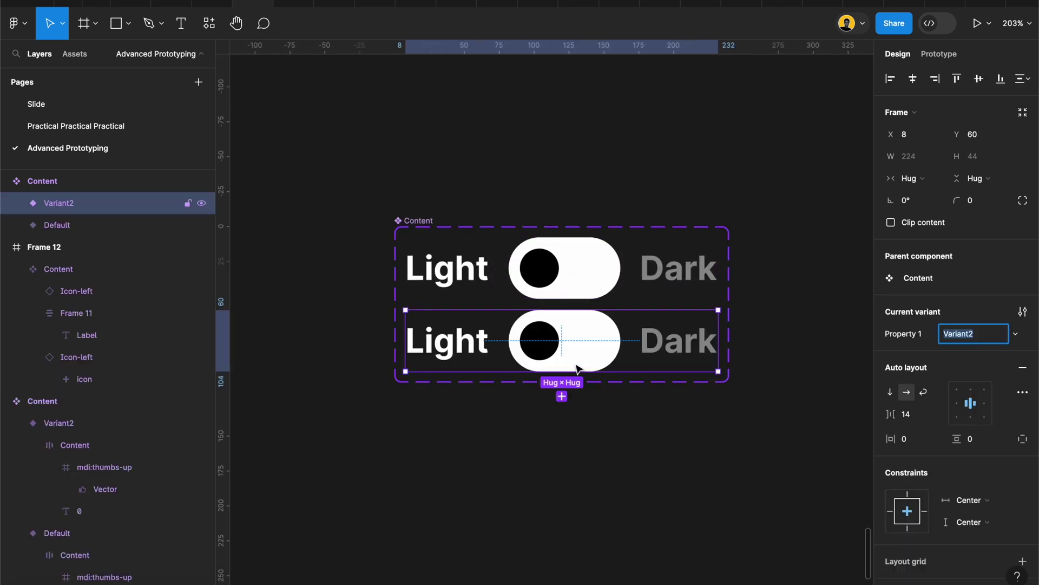
pyautogui.click(475, 273)
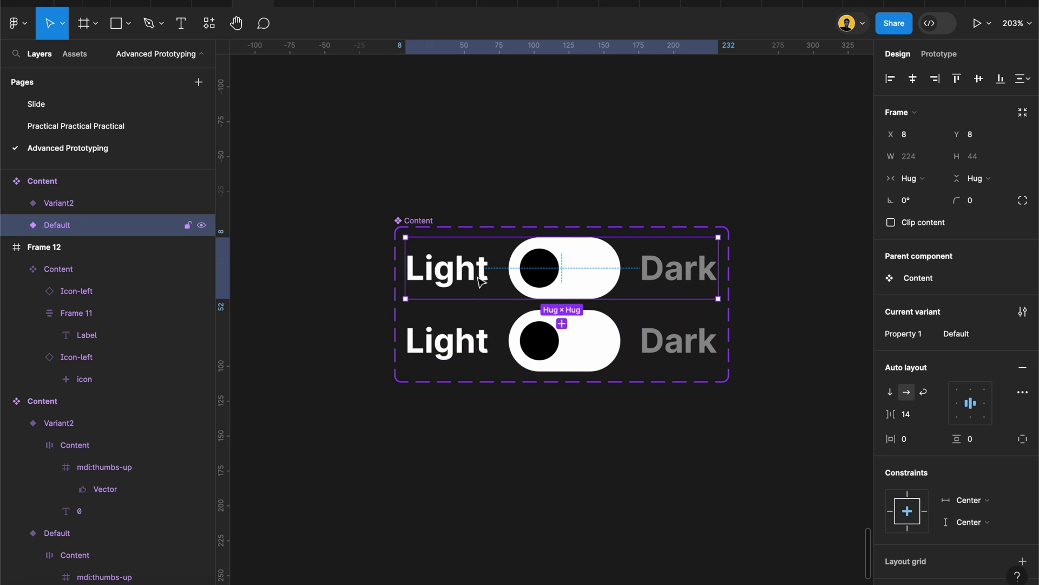
# - In Variant2, set the Dark label's layer opacity to 100% and the Light label's to 50%
pyautogui.doubleClick(669, 344)
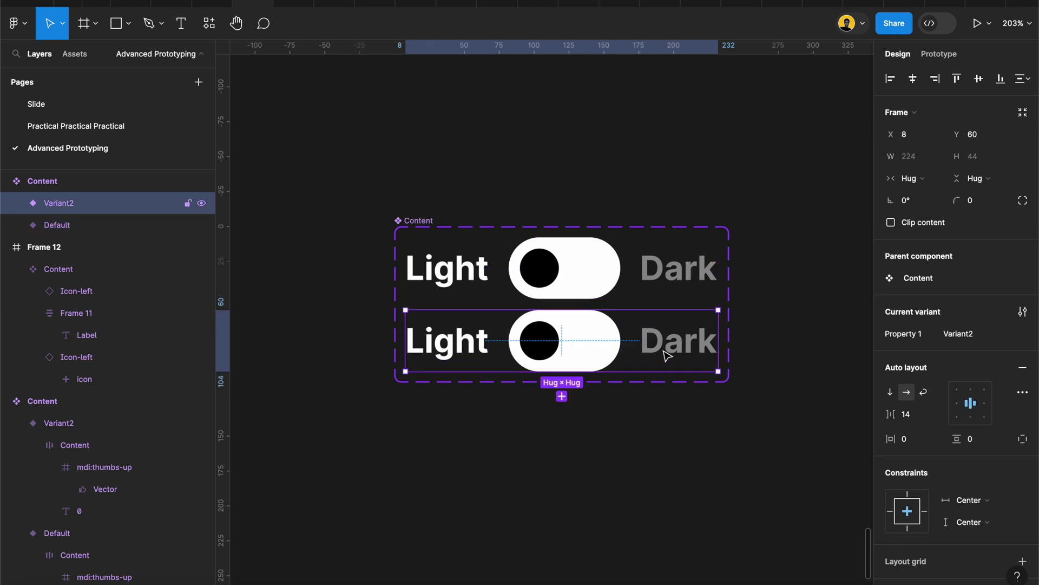
pyautogui.click(992, 290)
pyautogui.write('1')
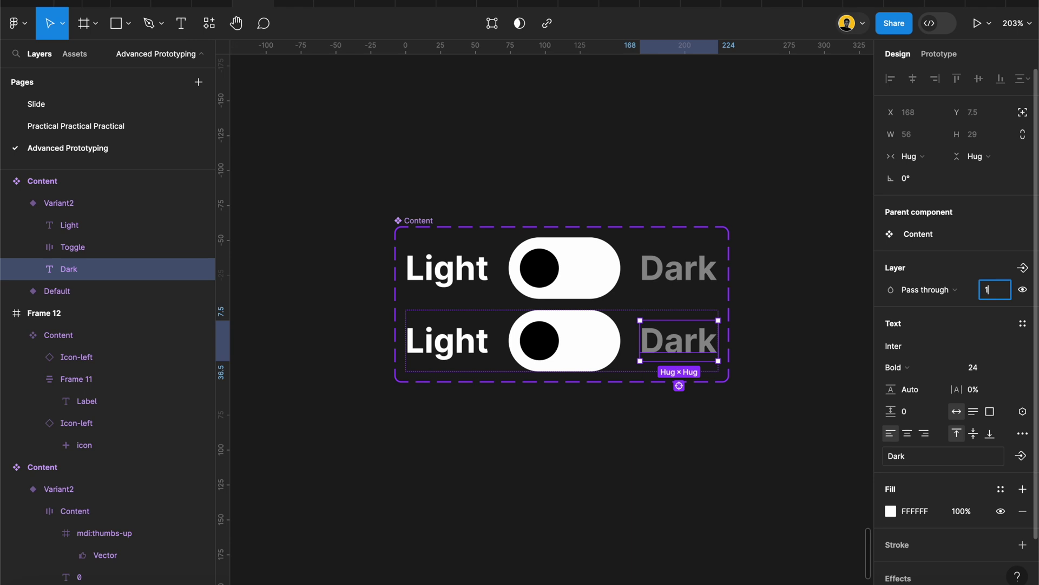
pyautogui.write('00')
pyautogui.press('Return')
pyautogui.click(109, 224)
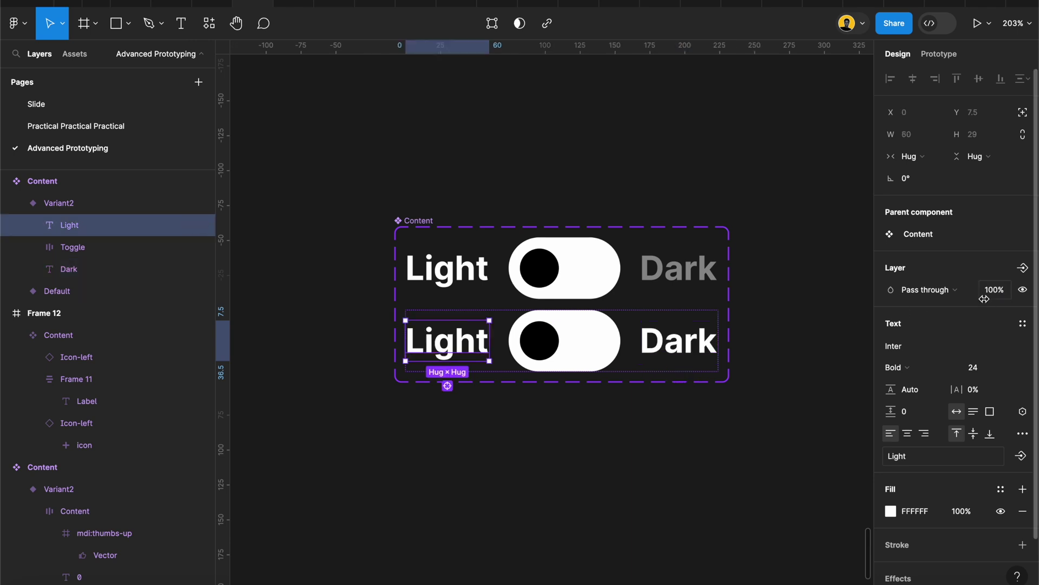
pyautogui.write('50')
pyautogui.press('Return')
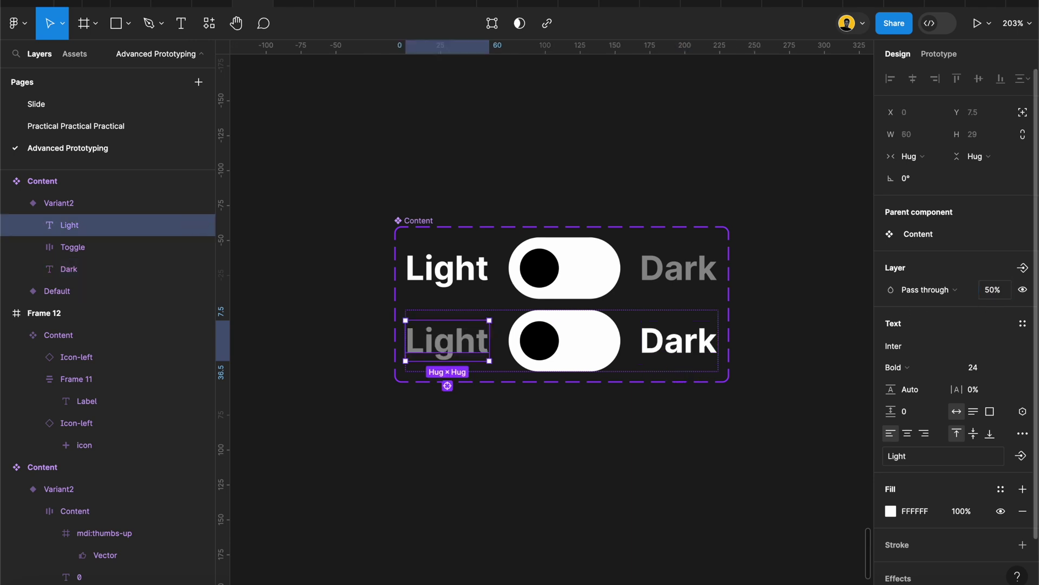
# - Align the knob inside Variant2's toggle to the middle of its right side, next to the Dark label
pyautogui.click(566, 342)
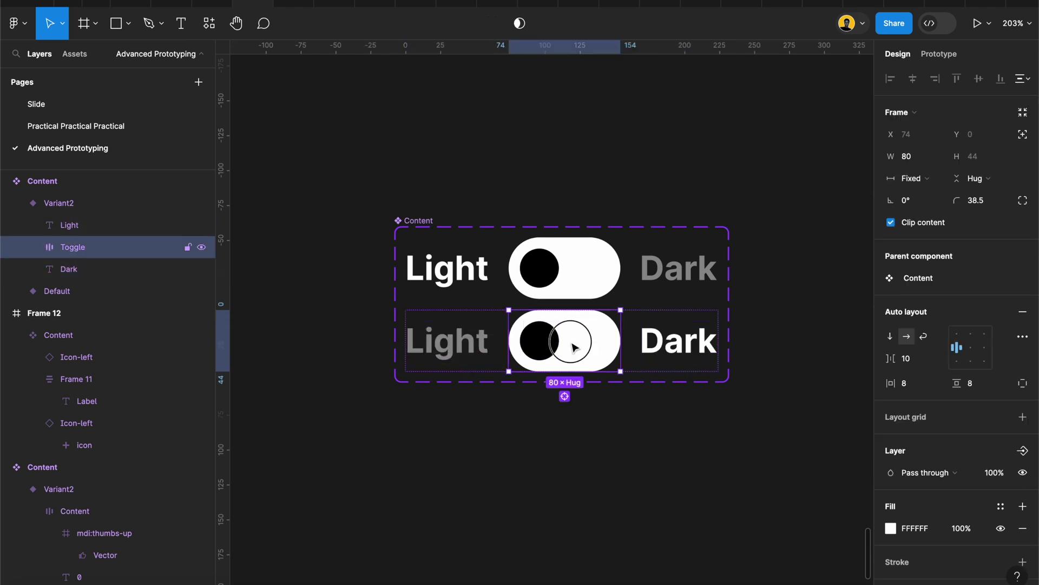
pyautogui.click(983, 347)
pyautogui.click(770, 323)
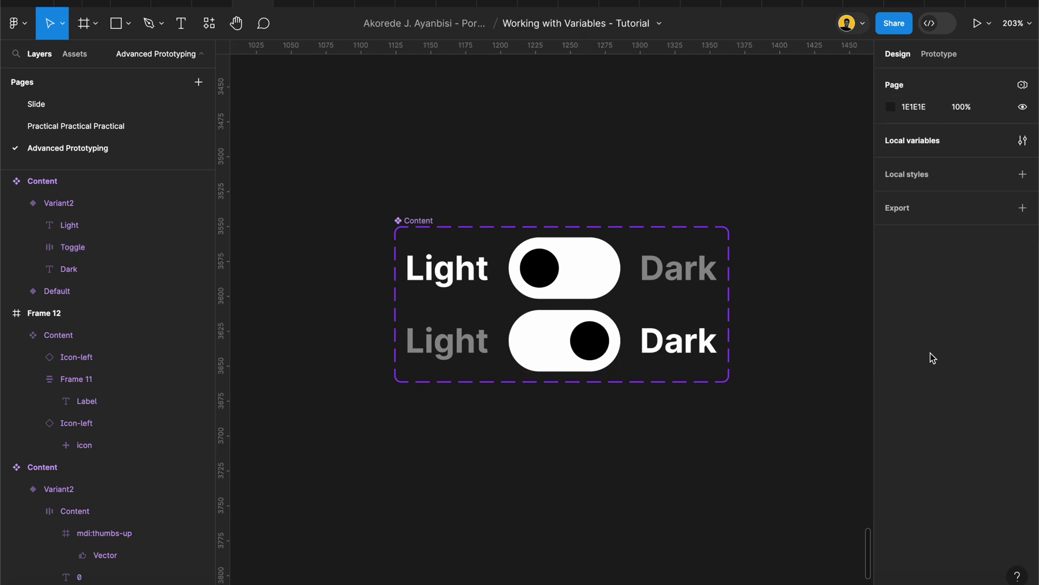
pyautogui.doubleClick(559, 271)
pyautogui.click(435, 384)
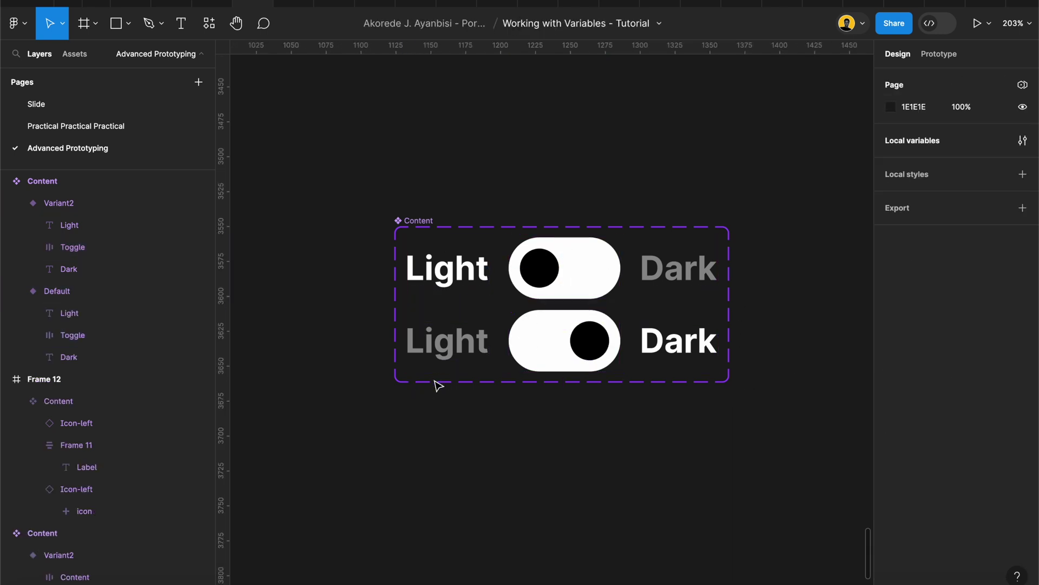
# - Bind the component set's white to the Color/background-primary variable and its black to Color/text-high
pyautogui.click(416, 216)
pyautogui.scroll(-3, 887, 382)
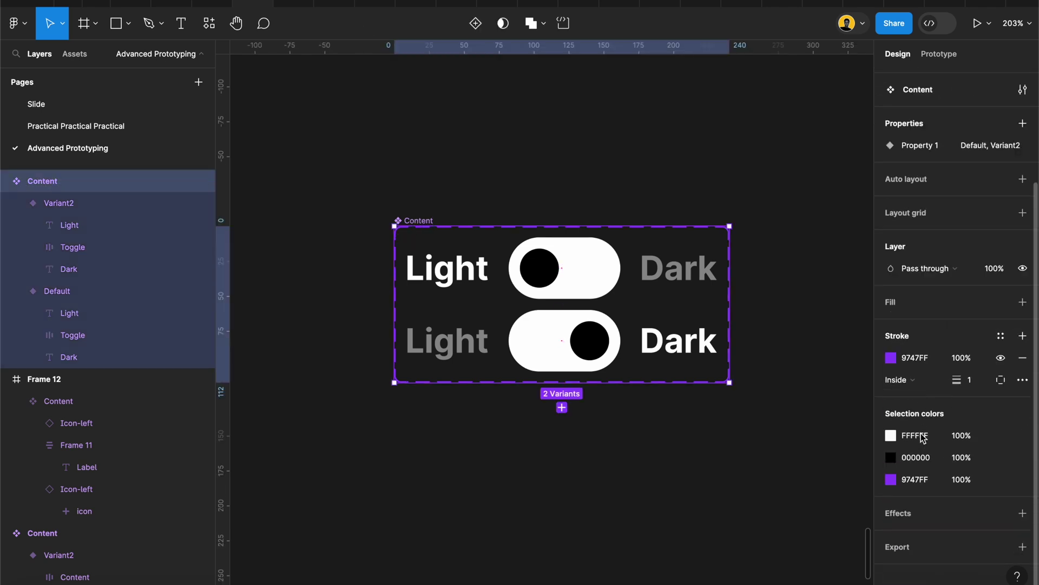
pyautogui.click(1001, 436)
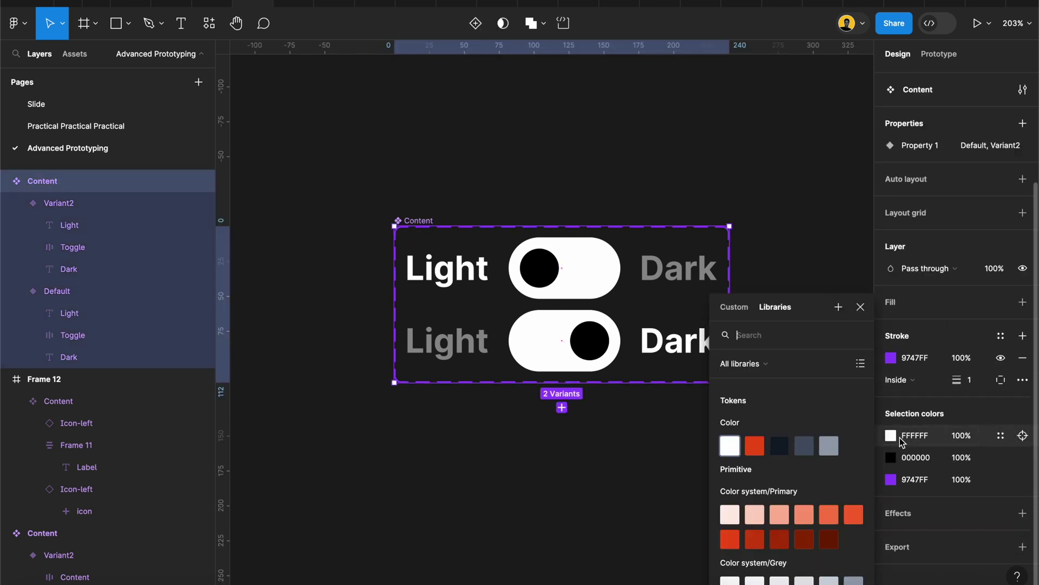
pyautogui.click(731, 453)
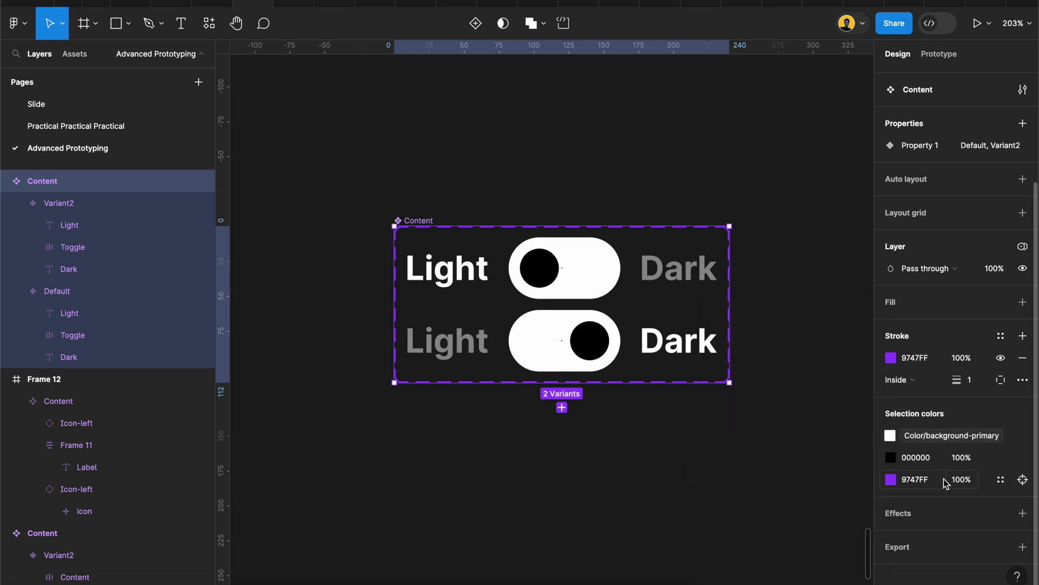
pyautogui.click(1001, 458)
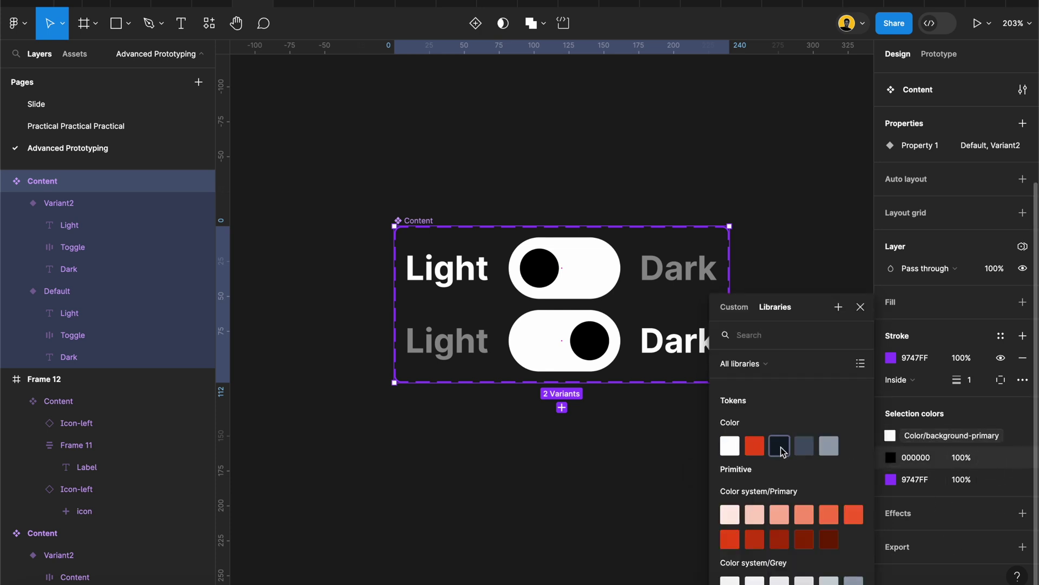
pyautogui.click(784, 450)
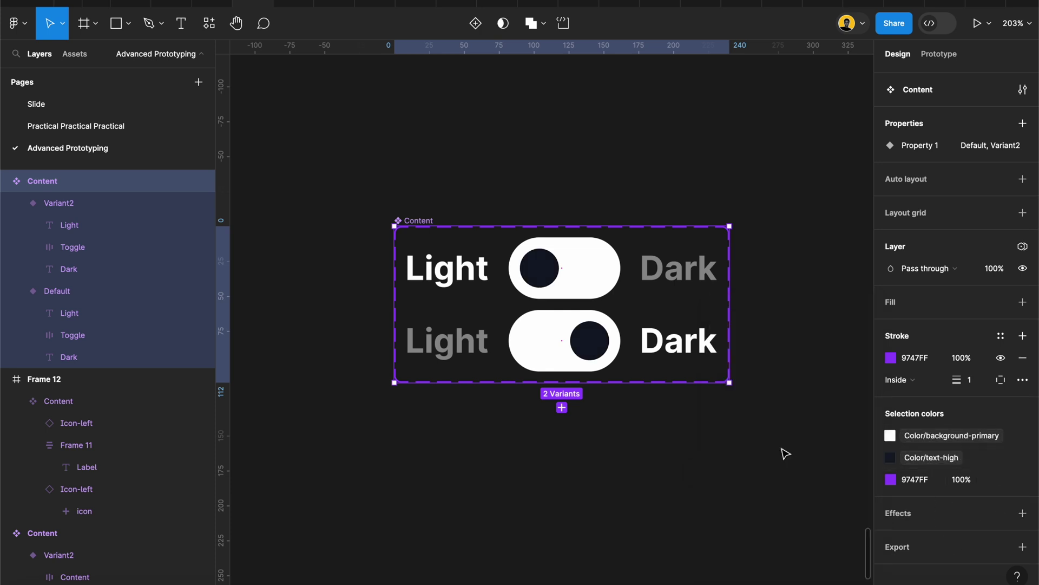
pyautogui.click(694, 439)
pyautogui.click(419, 219)
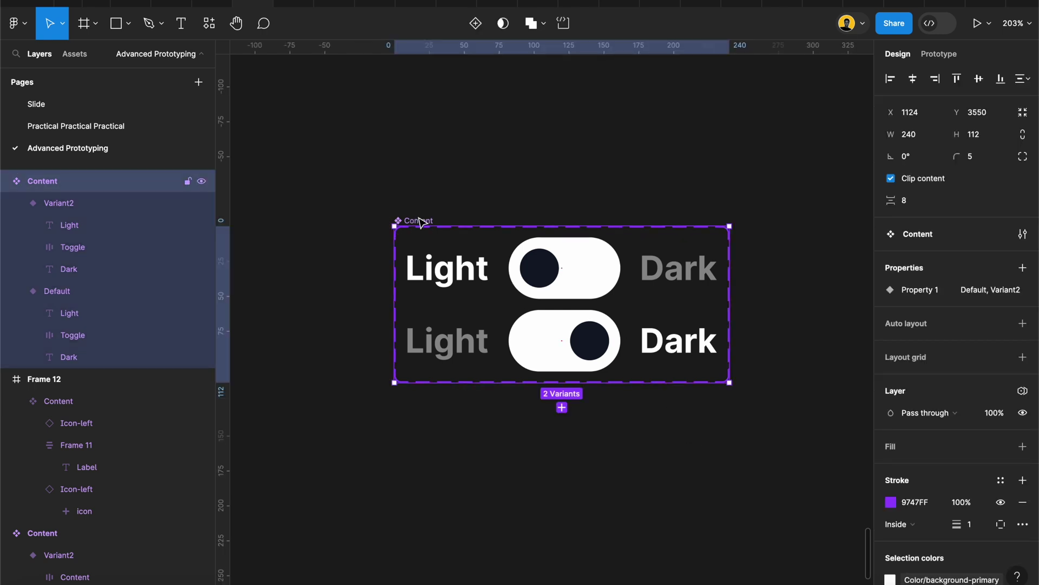
pyautogui.click(739, 206)
# - Add an on-click prototype interaction from the Default variant's toggle that changes it to Variant2
pyautogui.scroll(-2, 738, 204)
pyautogui.hscroll(2, 737, 205)
pyautogui.doubleClick(545, 225)
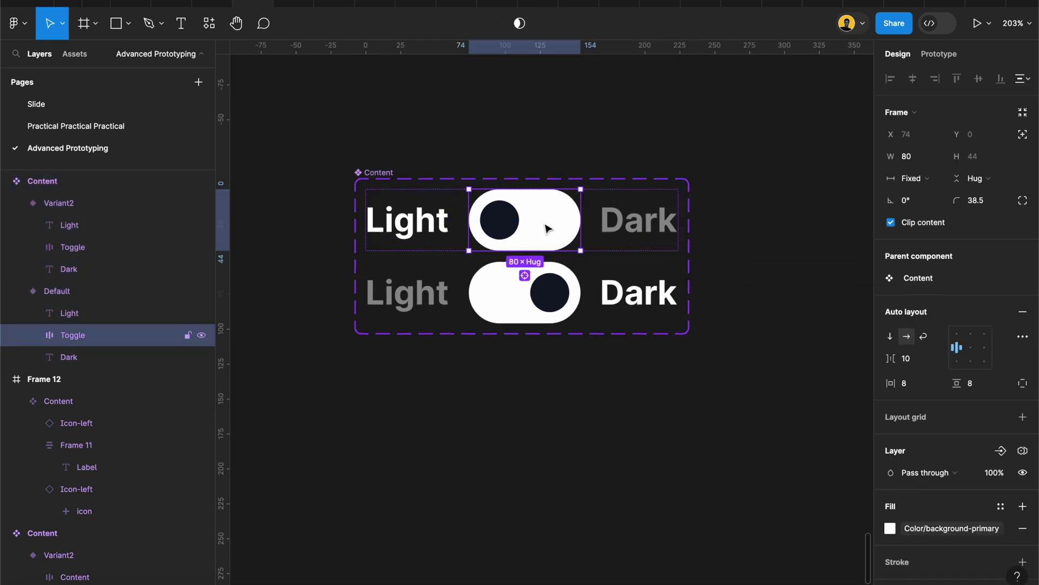
pyautogui.click(938, 55)
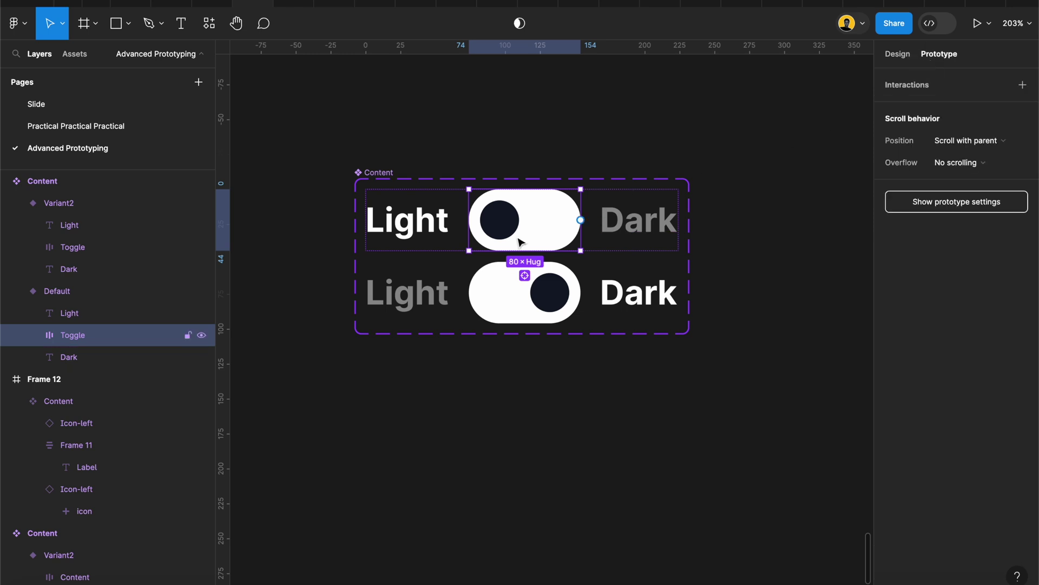
pyautogui.moveTo(580, 220); pyautogui.dragTo(564, 294)
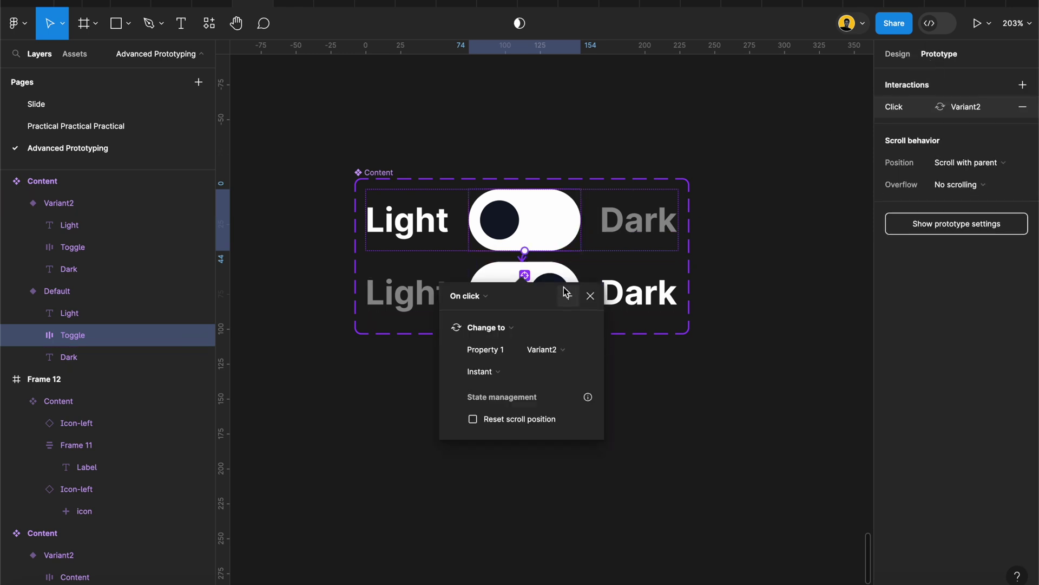
pyautogui.click(591, 295)
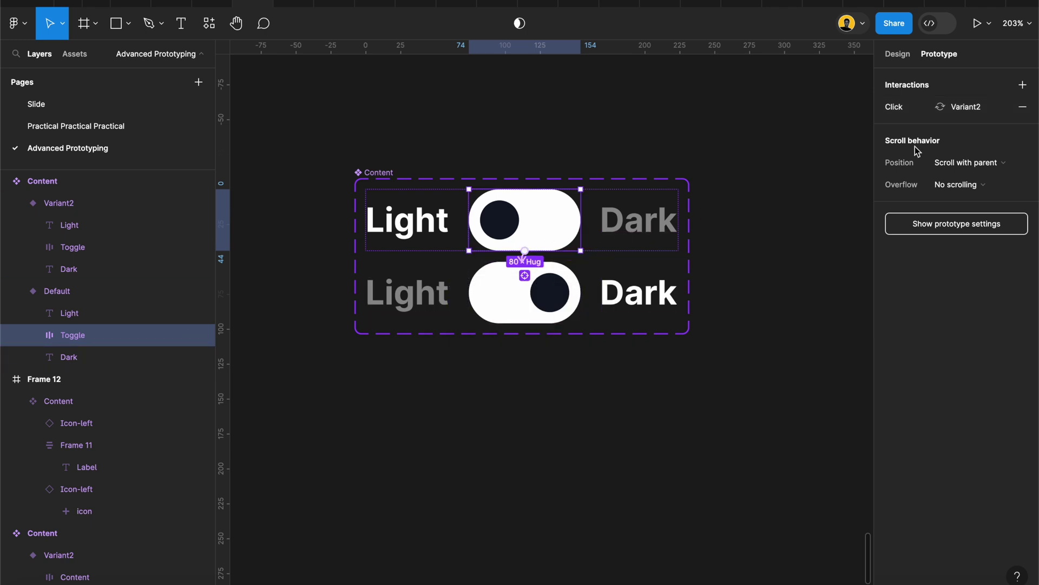
# - Set the Default toggle's interaction animation to Smart animate with a 300ms duration
pyautogui.click(902, 111)
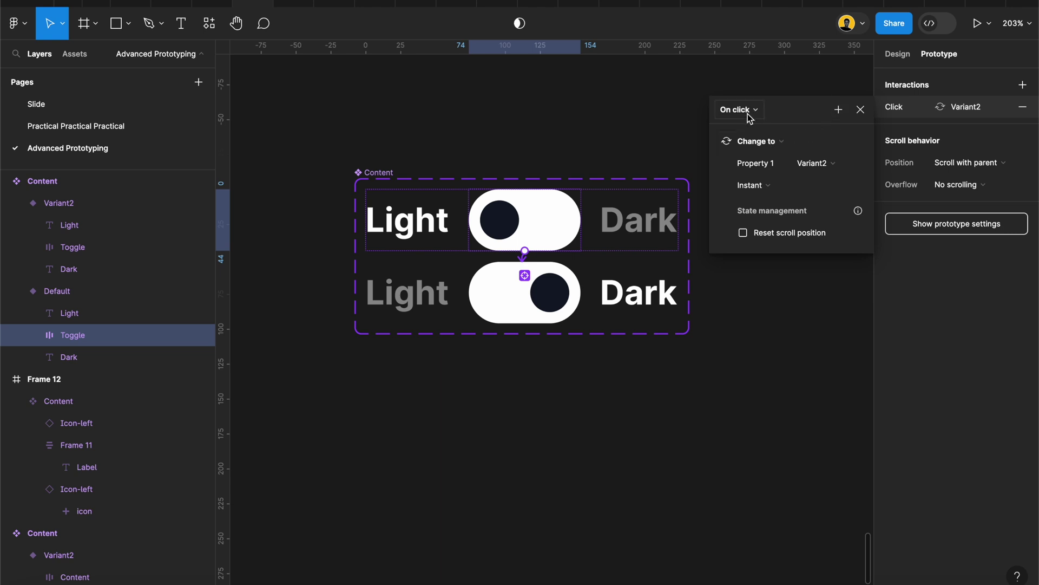
pyautogui.click(762, 188)
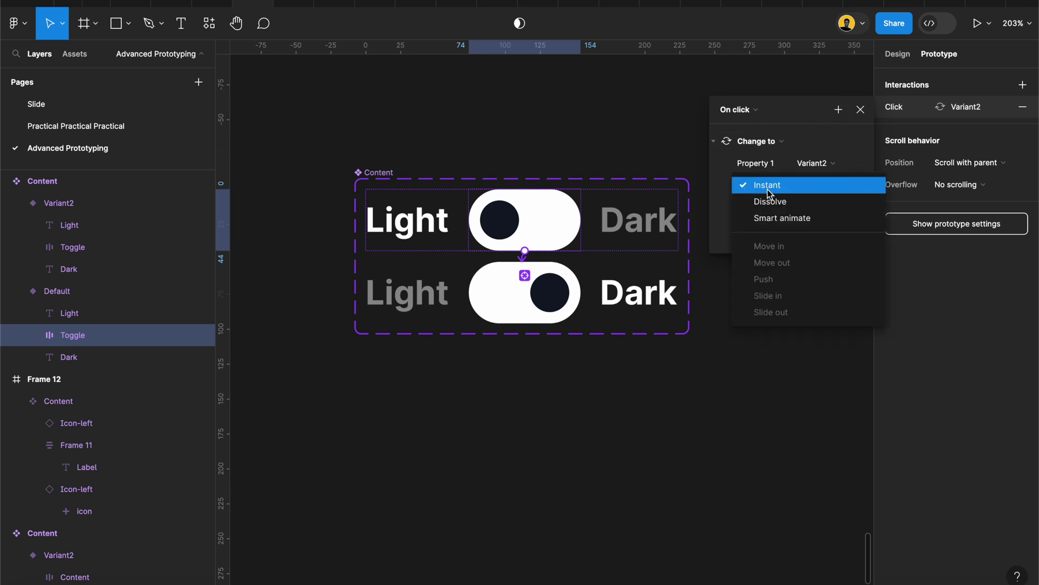
pyautogui.click(775, 218)
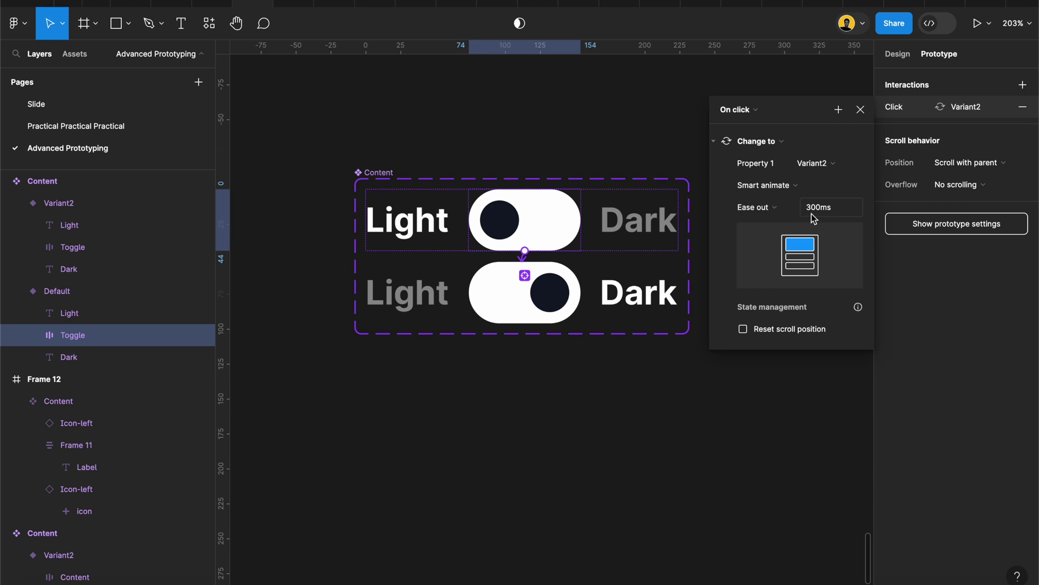
pyautogui.click(854, 206)
pyautogui.press('Return')
# - Add a Set variable action to the Default toggle's click interaction, targeting Color/brand-primary
pyautogui.click(839, 111)
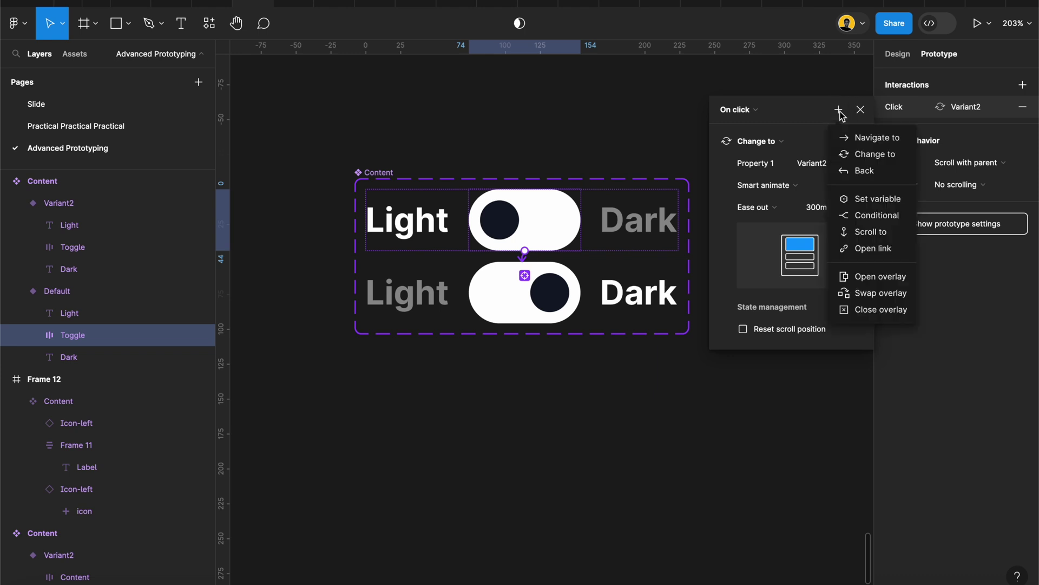
pyautogui.click(861, 204)
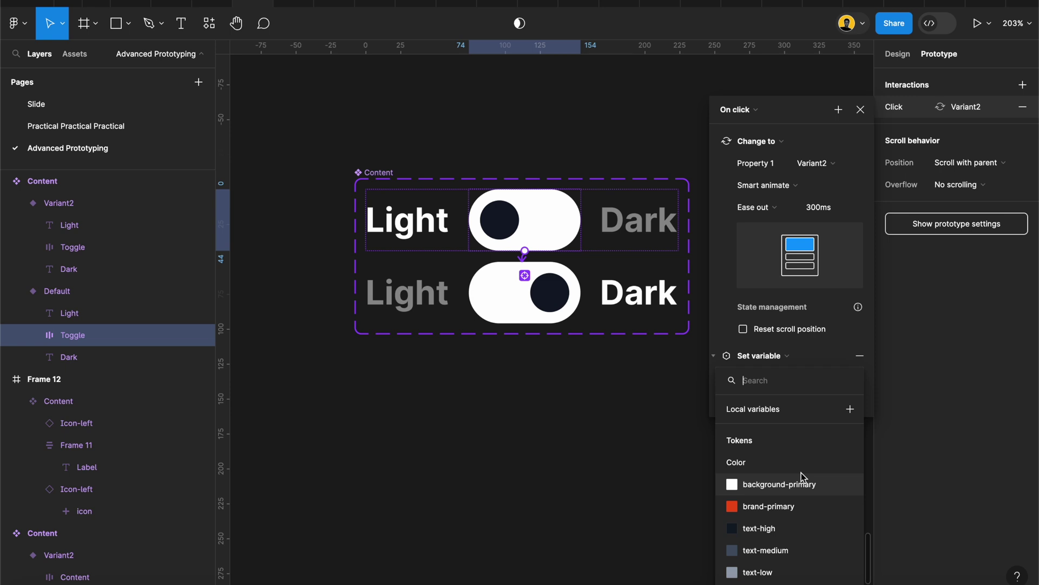
pyautogui.scroll(-2, 802, 472)
pyautogui.scroll(2, 802, 473)
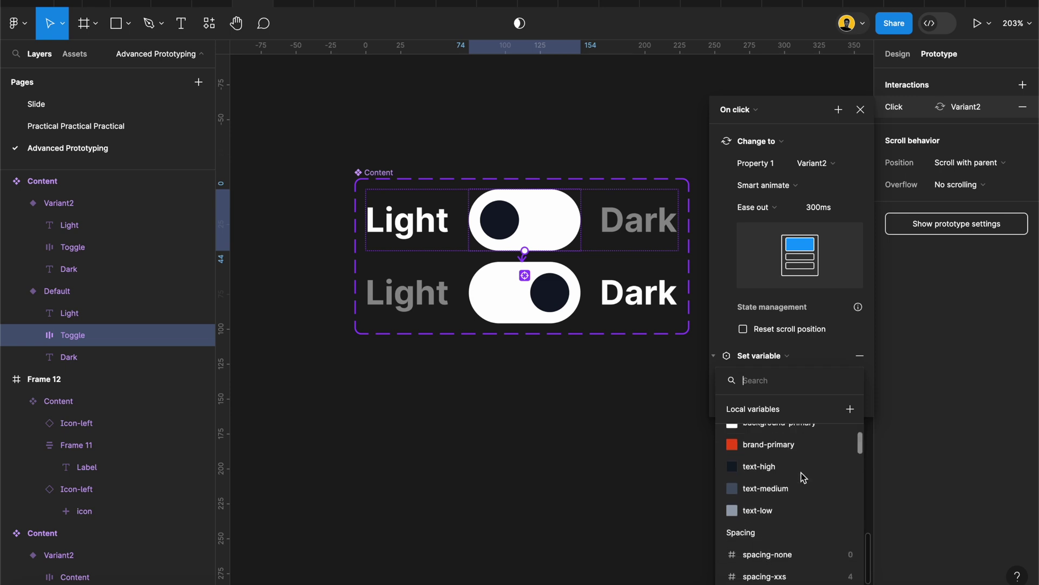
pyautogui.click(817, 369)
pyautogui.scroll(-3, 817, 353)
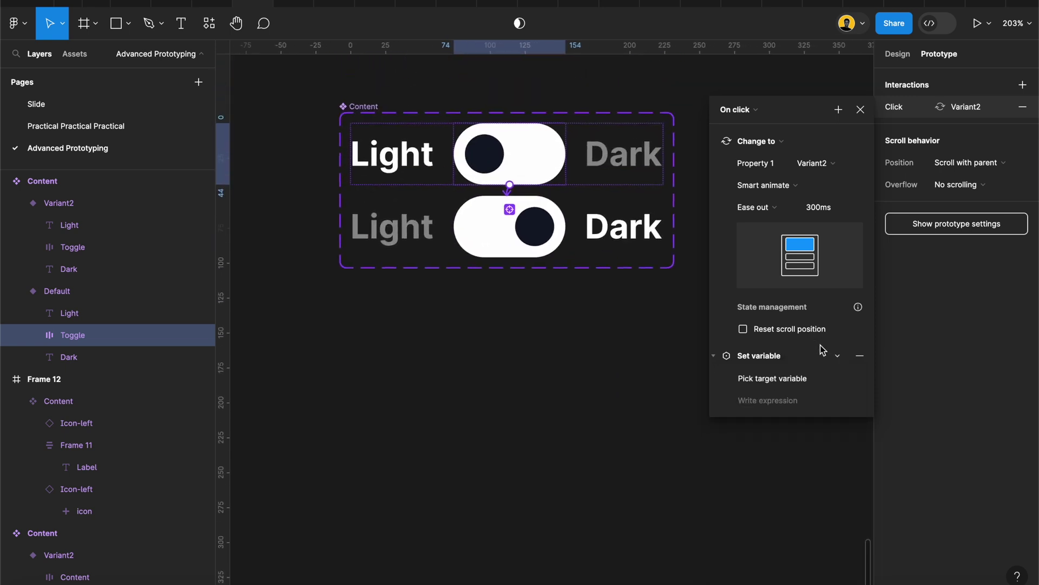
pyautogui.click(802, 380)
pyautogui.scroll(2, 790, 479)
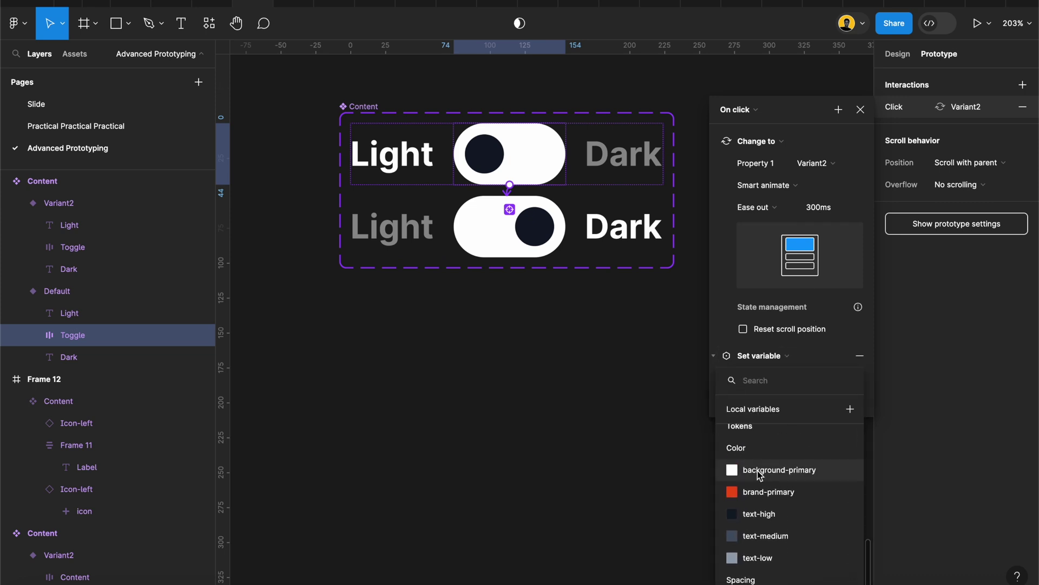
pyautogui.click(769, 488)
# - Set the colour assigned to brand-primary in the Set variable action to 101928
pyautogui.click(779, 401)
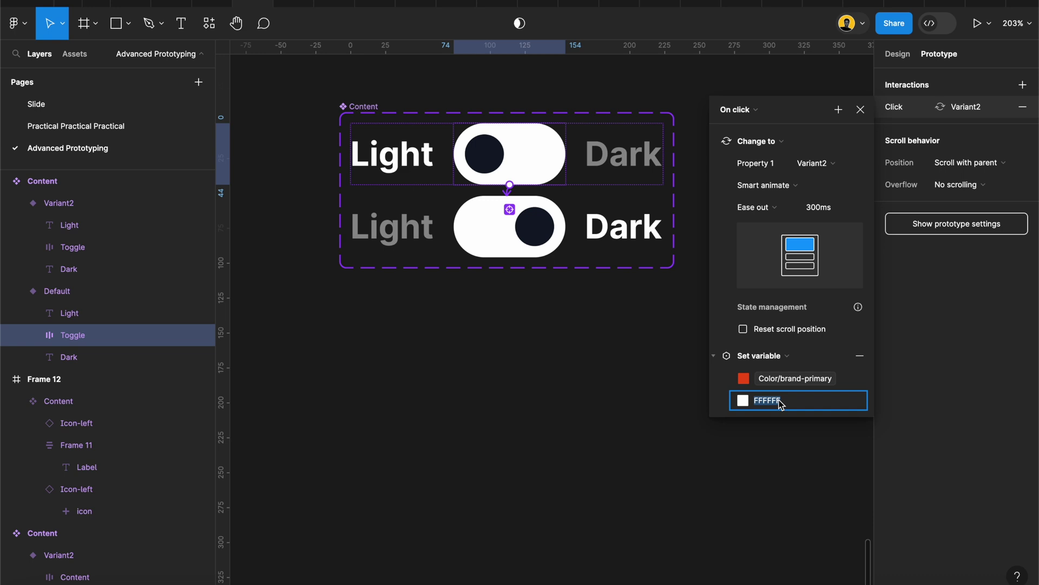
pyautogui.click(743, 401)
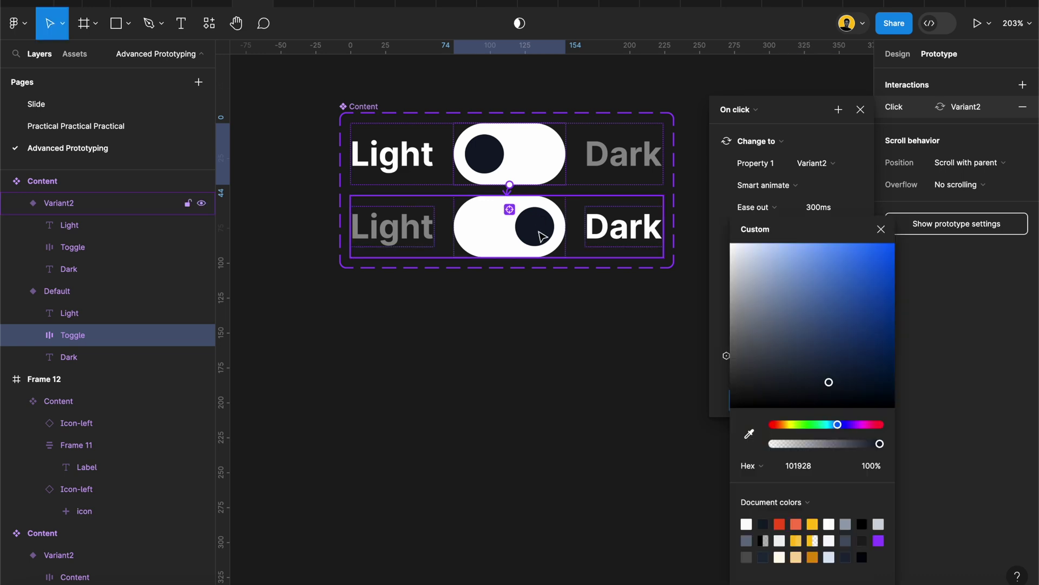
pyautogui.click(881, 229)
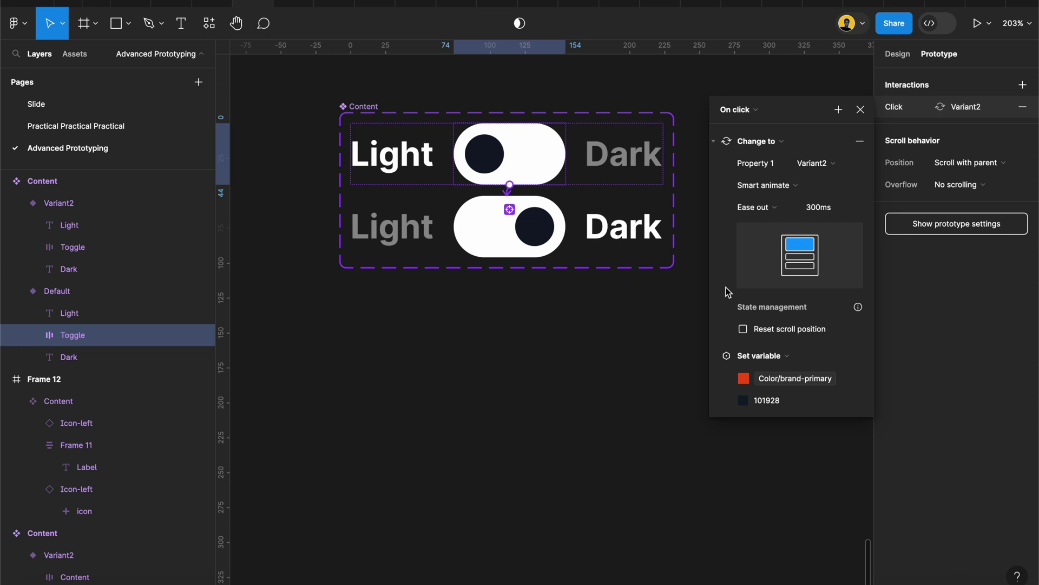
pyautogui.click(661, 355)
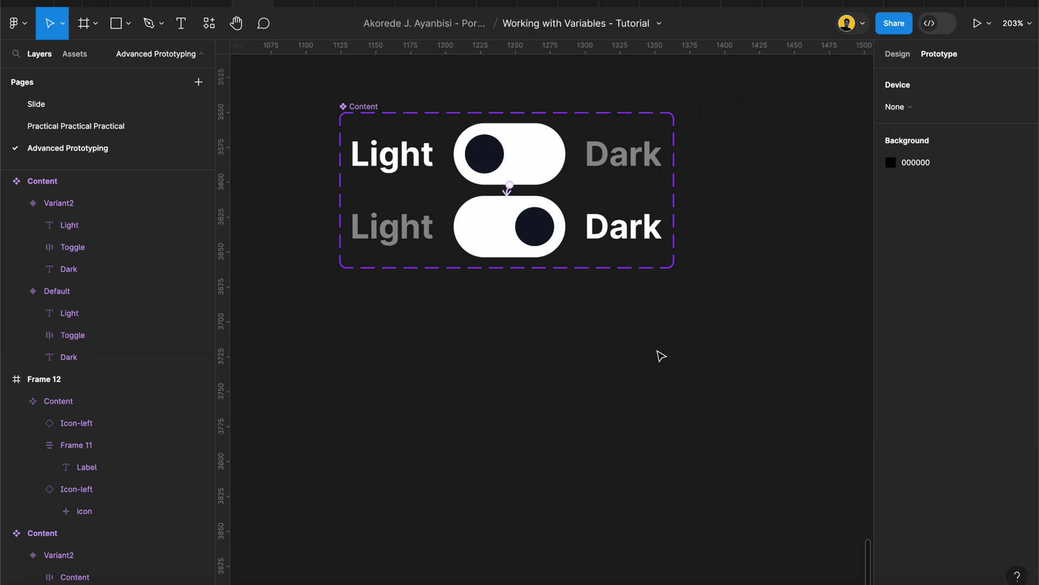
# - Add an on-click prototype interaction from Variant2's toggle that changes it to the Default variant
pyautogui.click(533, 222)
pyautogui.moveTo(565, 225); pyautogui.dragTo(544, 172)
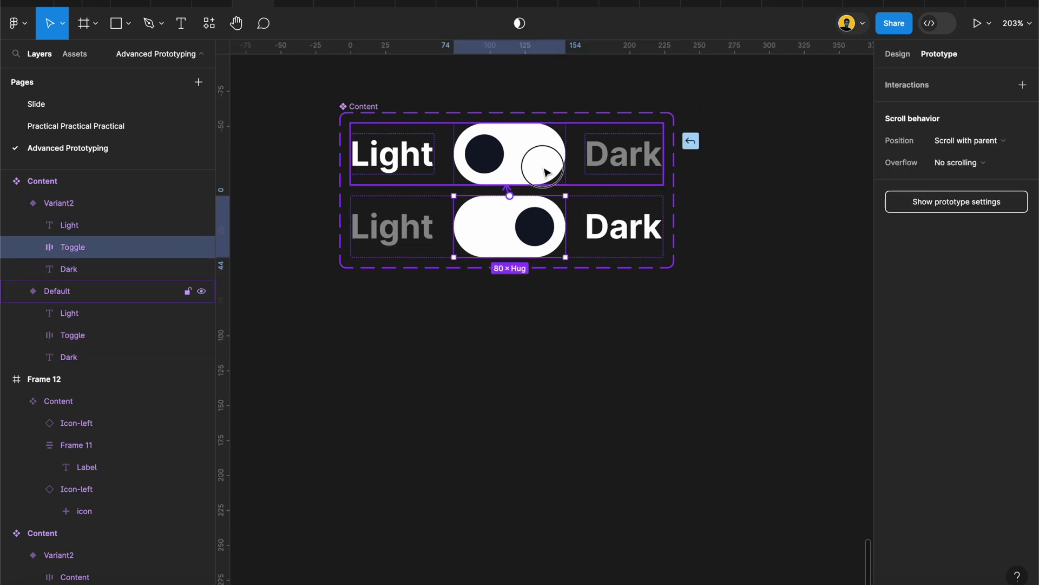
pyautogui.click(573, 221)
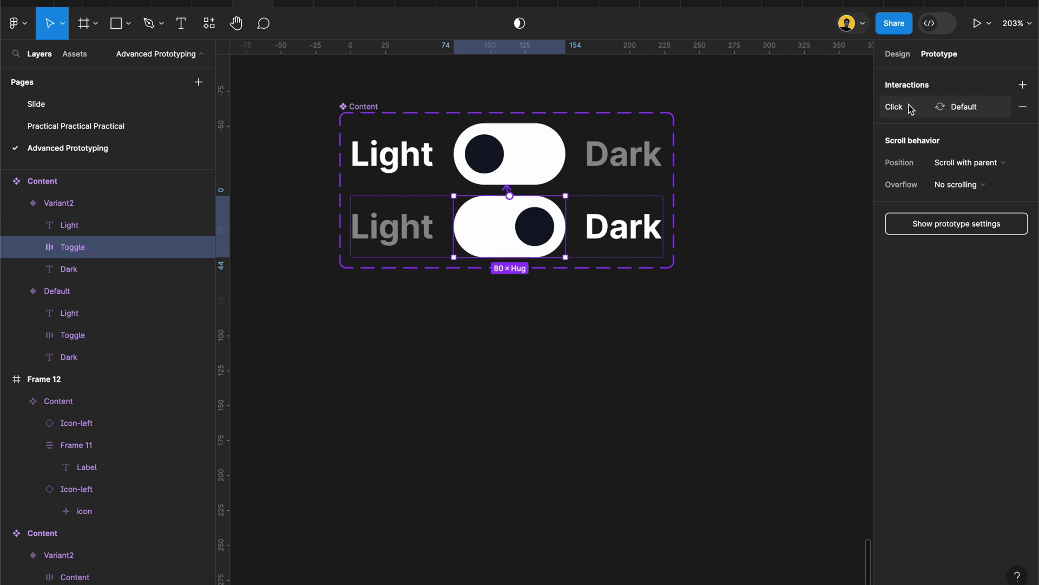
# - Add a Set variable action to Variant2's toggle click interaction that sets Color/brand-primary to EB5017
pyautogui.click(910, 108)
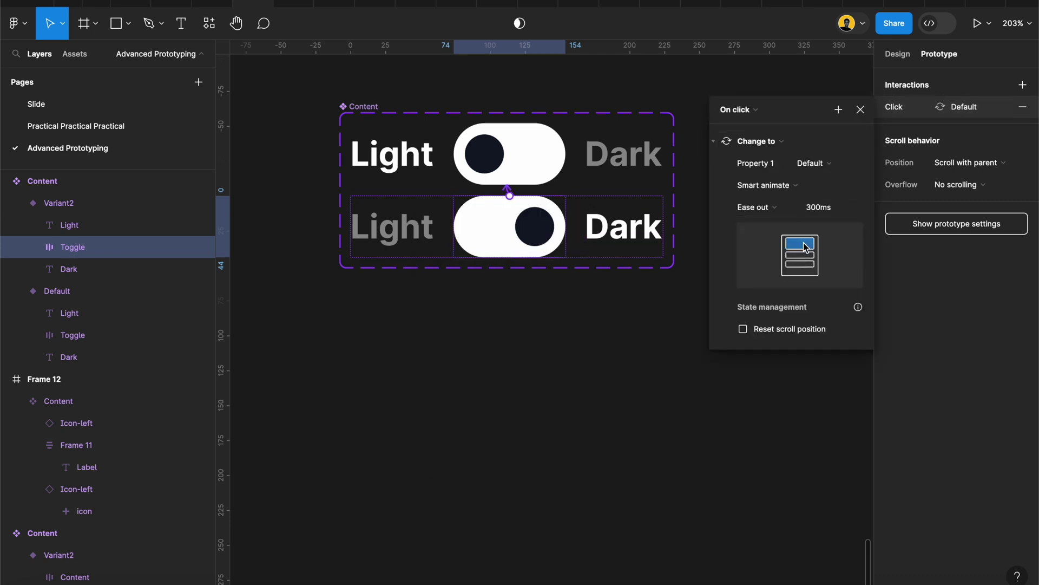
pyautogui.click(838, 111)
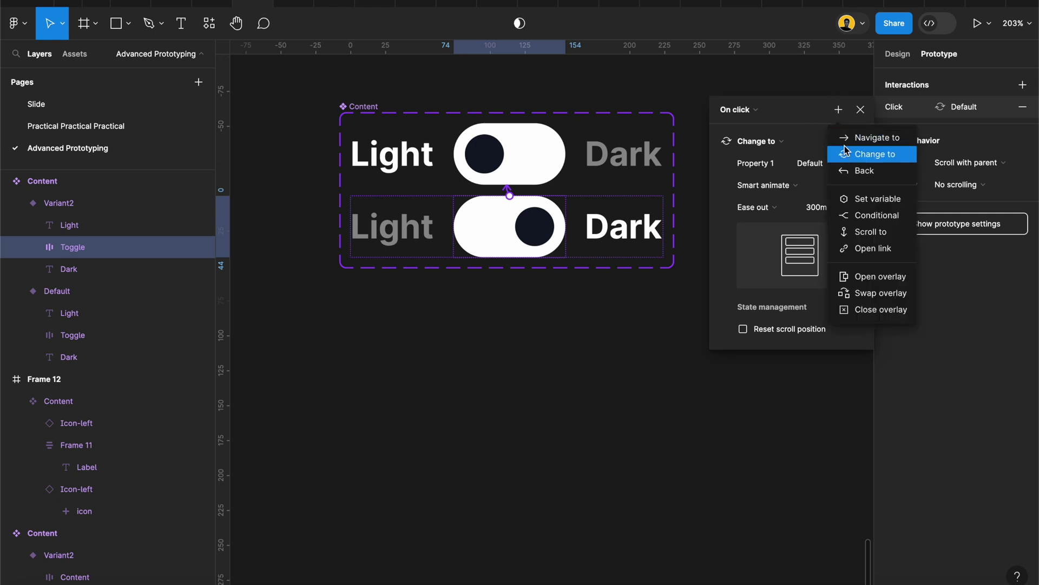
pyautogui.click(871, 203)
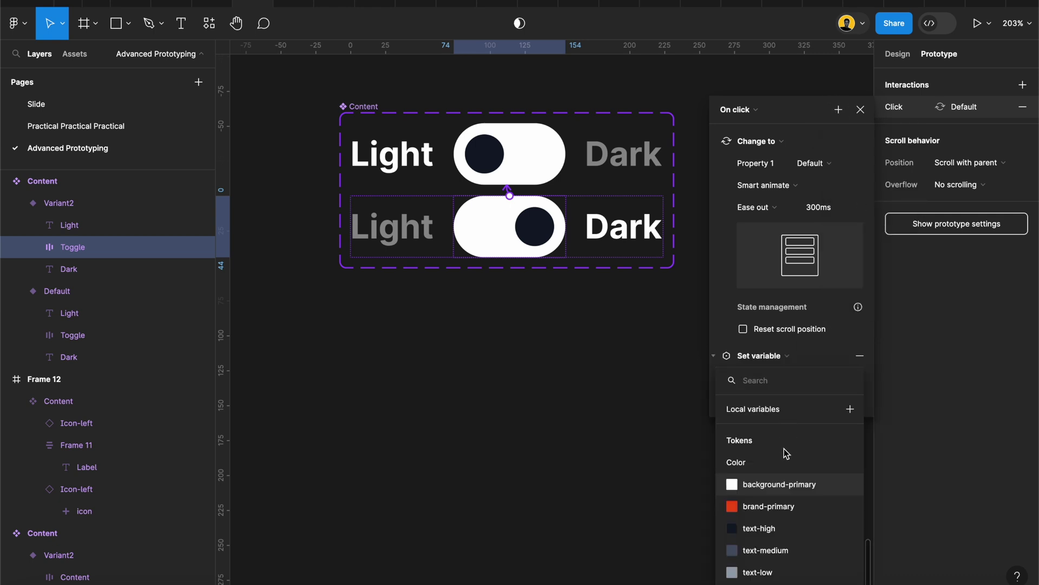
pyautogui.click(782, 509)
pyautogui.scroll(-5, 785, 467)
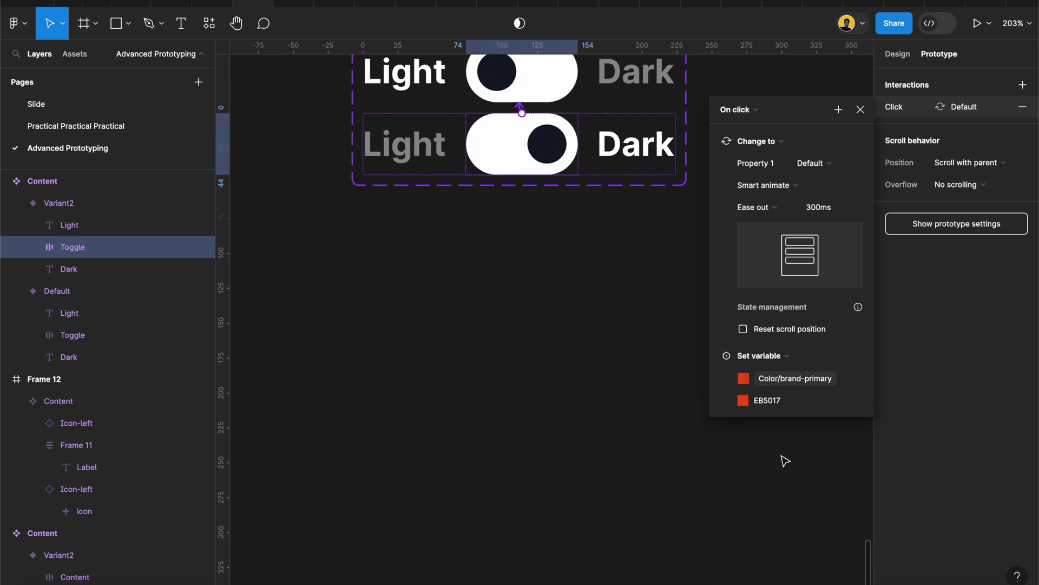
pyautogui.scroll(4, 786, 471)
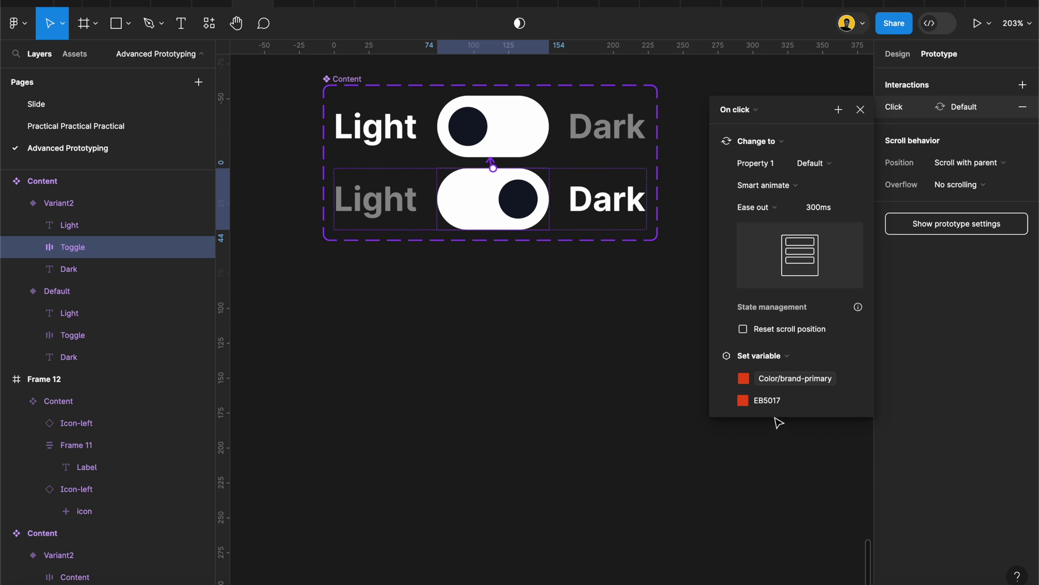
pyautogui.click(647, 433)
# - Place a copy of the Default Light/Dark toggle at the centre of the Light & Dark Mode frame
pyautogui.scroll(-10, 648, 434)
pyautogui.moveTo(611, 239); pyautogui.dragTo(605, 80)
pyautogui.scroll(-5, 606, 79)
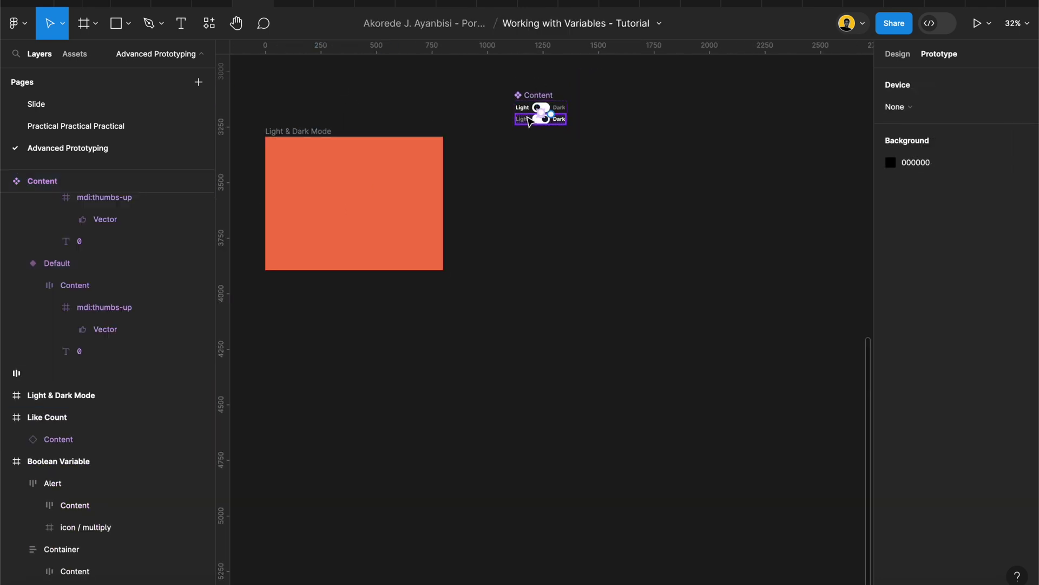
pyautogui.scroll(8, 534, 81)
pyautogui.click(883, 58)
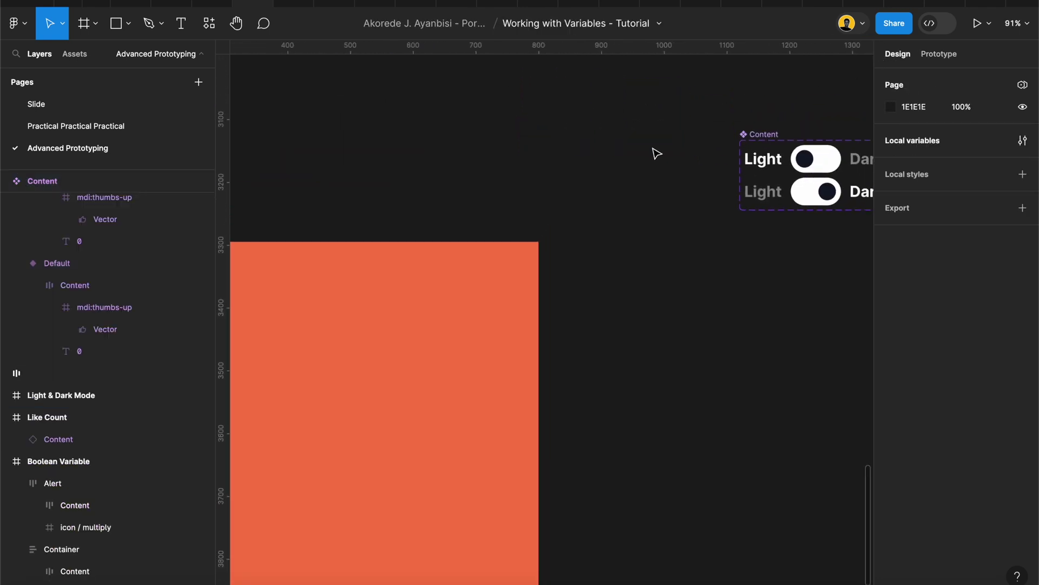
pyautogui.scroll(-5, 666, 153)
pyautogui.moveTo(699, 154); pyautogui.dragTo(460, 282)
pyautogui.click(422, 172)
# - Set the Light & Dark Mode frame's Tokens mode to Light and its fill to the brand-primary variable
pyautogui.click(379, 187)
pyautogui.scroll(3, 379, 187)
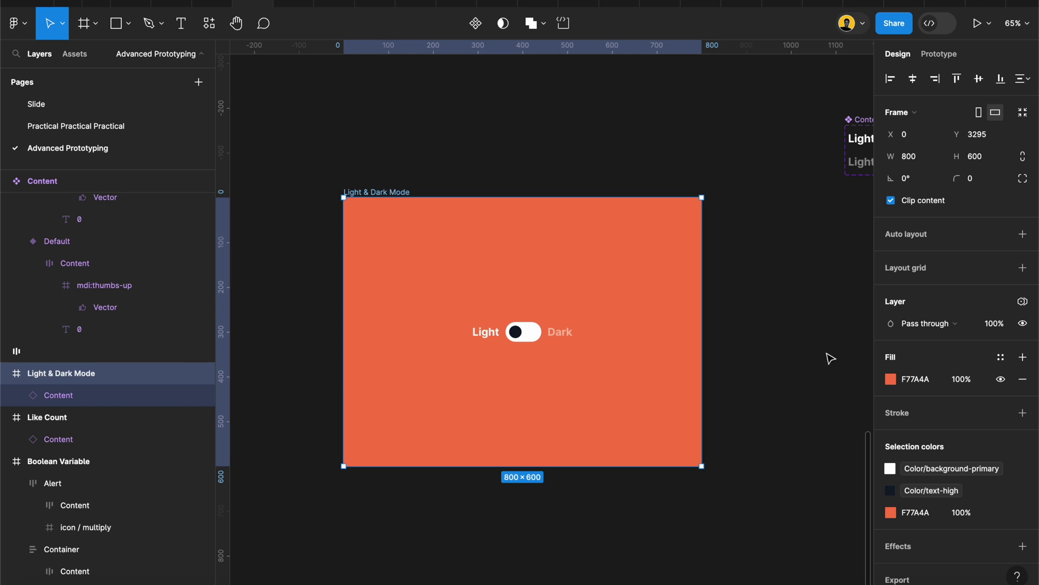
pyautogui.click(1023, 302)
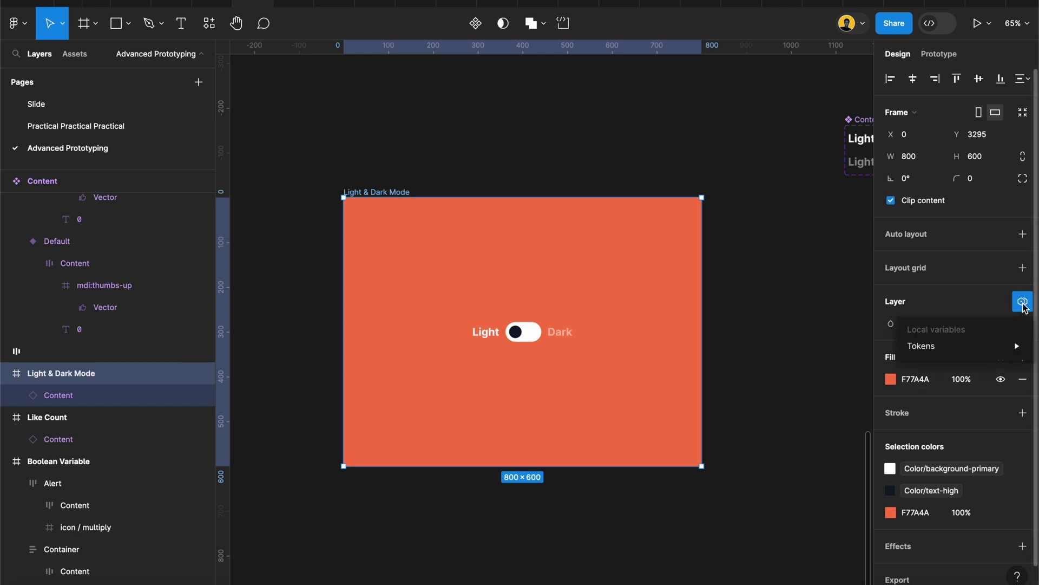
pyautogui.moveTo(950, 349)
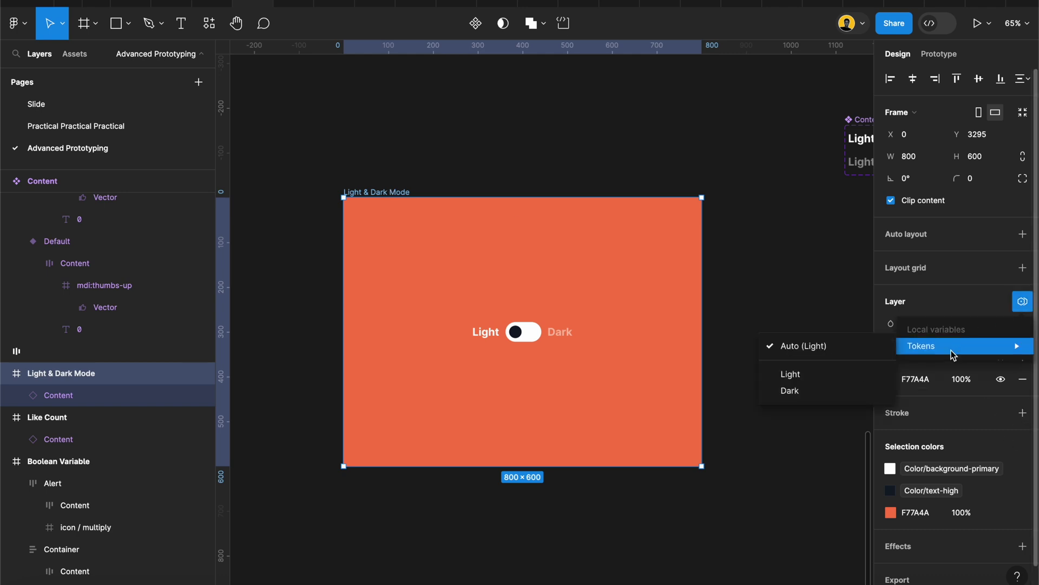
pyautogui.click(819, 378)
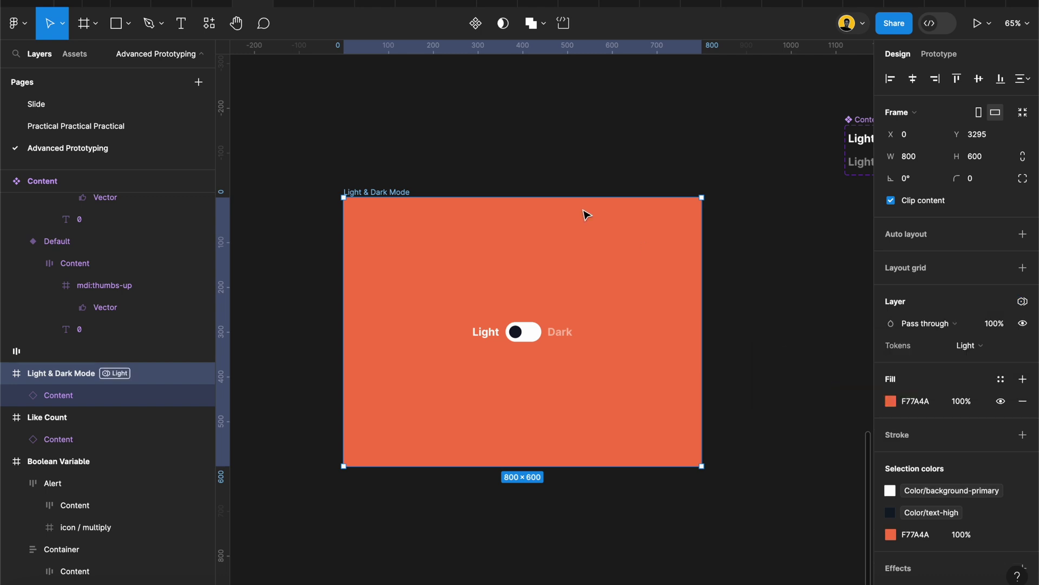
pyautogui.click(1001, 379)
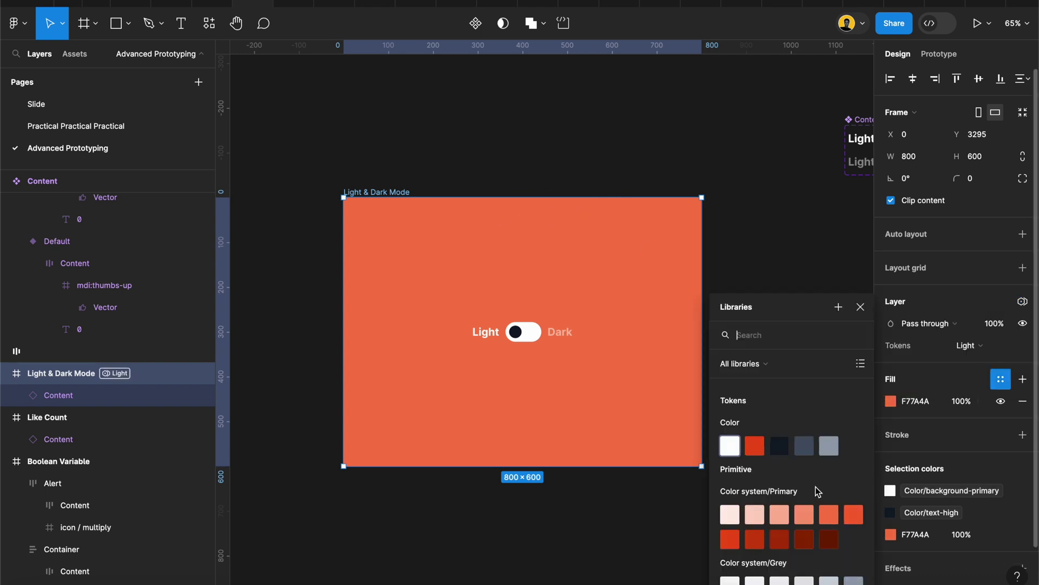
pyautogui.click(817, 490)
# - Present the prototype and switch the toggle repeatedly between Light and Dark to test the background colour change
pyautogui.hotkey('ctrl', 'alt', 'Return')
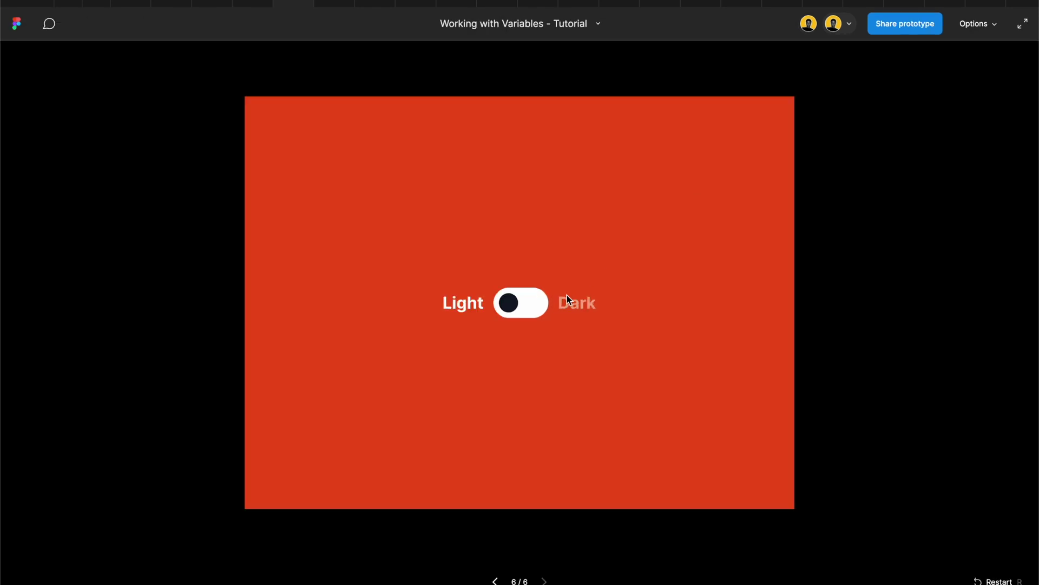
pyautogui.click(511, 306)
pyautogui.click(540, 306)
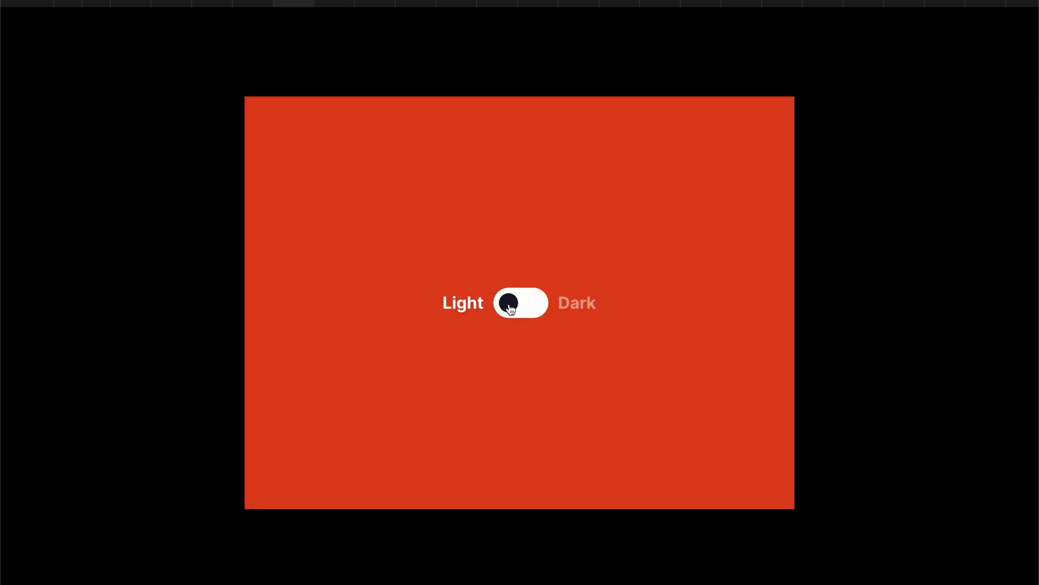
pyautogui.click(511, 304)
pyautogui.click(538, 307)
pyautogui.click(510, 303)
pyautogui.click(544, 306)
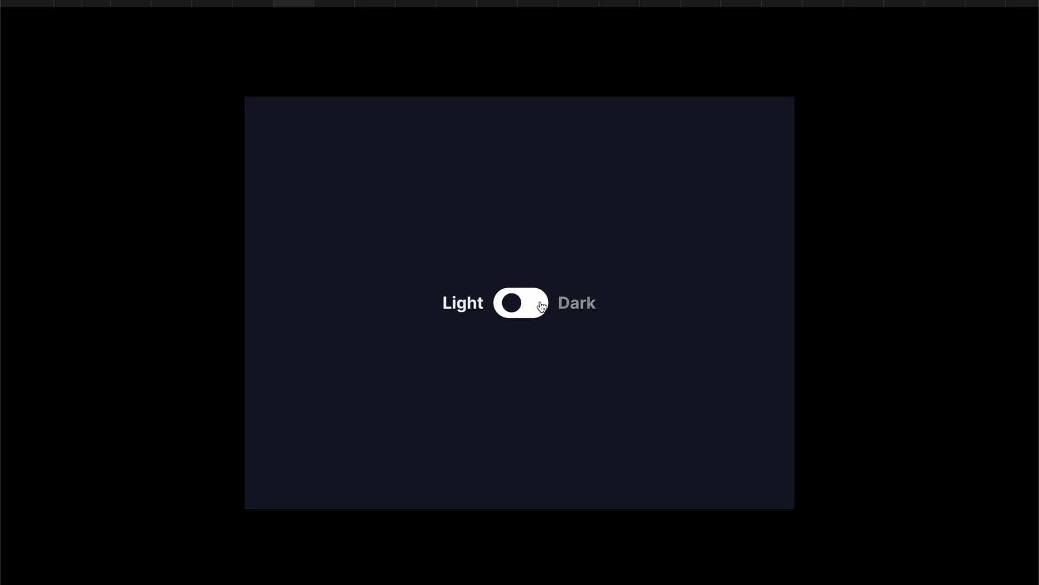
pyautogui.click(503, 304)
pyautogui.click(542, 305)
pyautogui.click(507, 304)
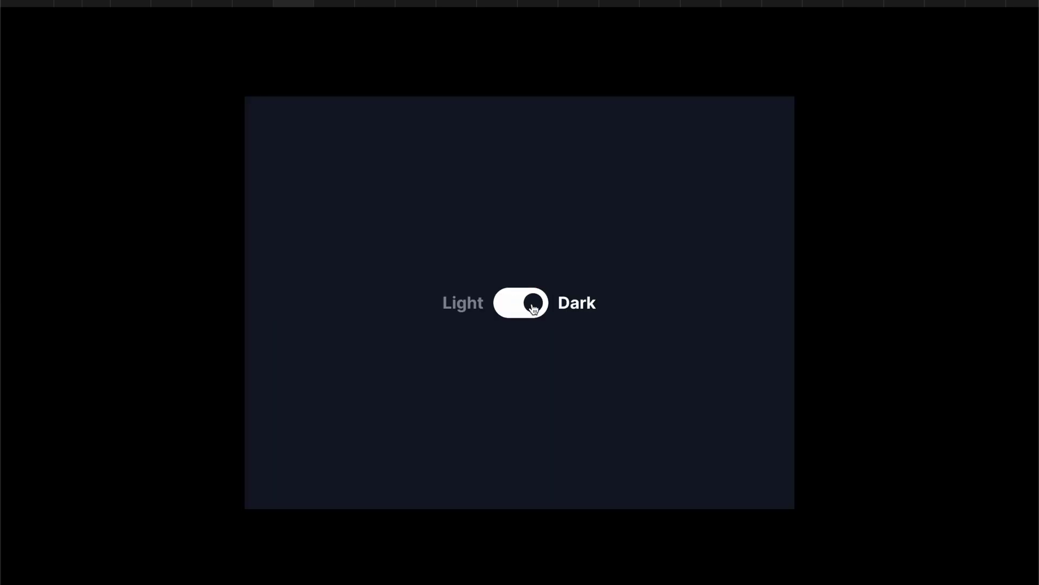
pyautogui.click(535, 308)
pyautogui.click(505, 305)
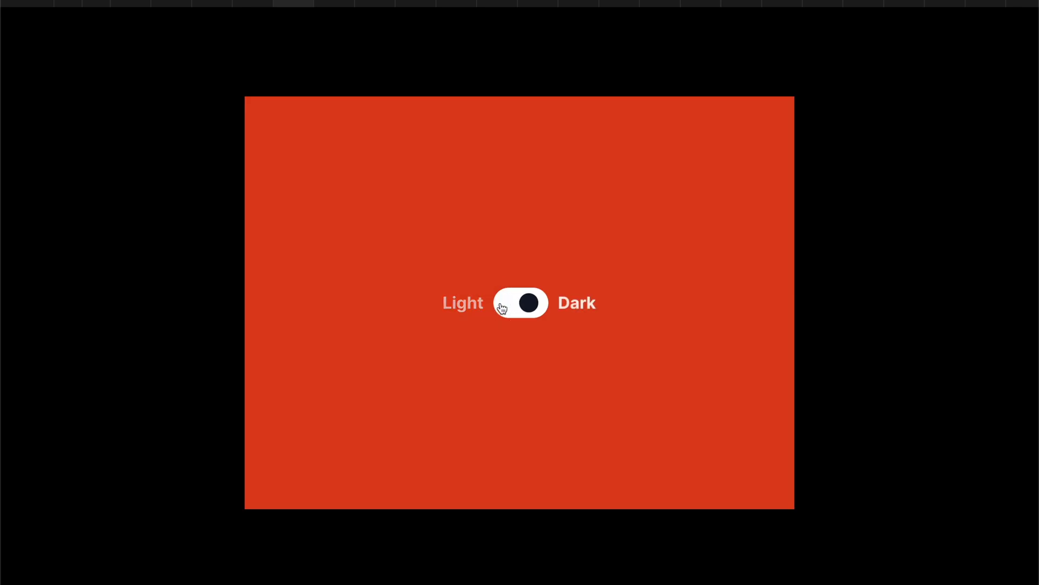
pyautogui.click(543, 307)
pyautogui.click(509, 307)
pyautogui.click(544, 307)
pyautogui.click(506, 304)
pyautogui.click(535, 306)
pyautogui.click(533, 303)
pyautogui.click(536, 305)
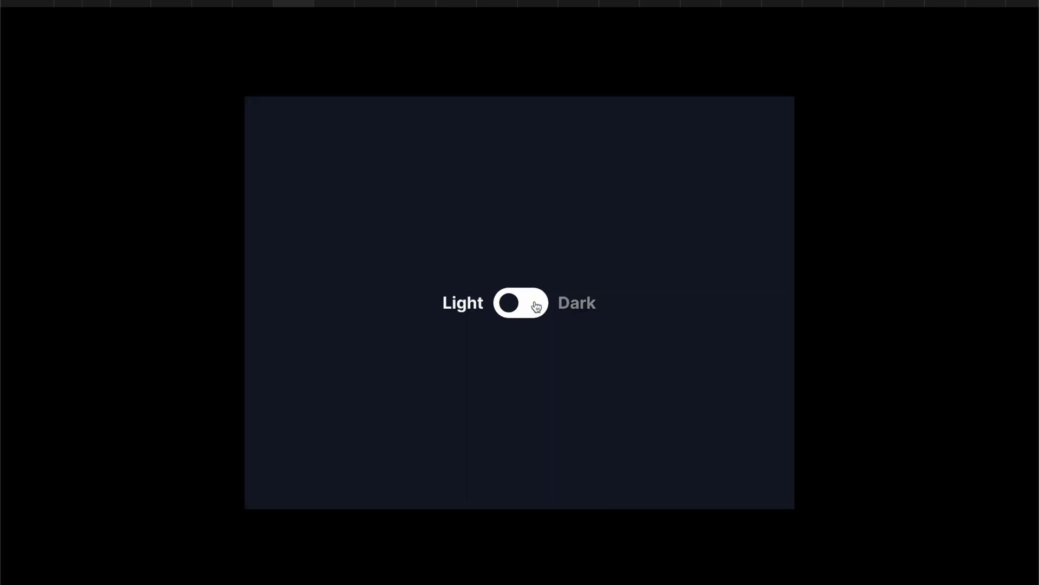